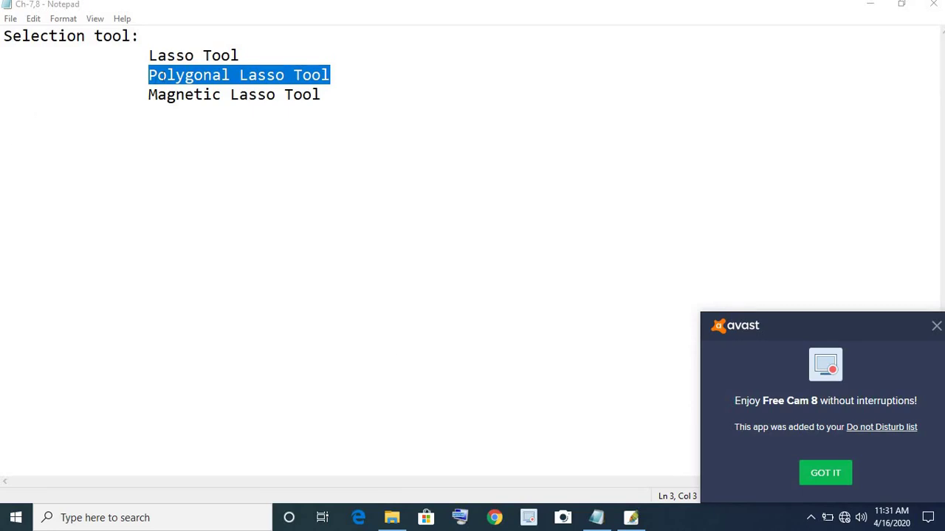
Step: Switch from the Notepad lasso notes to the portrait photo open in Photoshop
{"action": "left_click", "coordinate": [631, 521]}
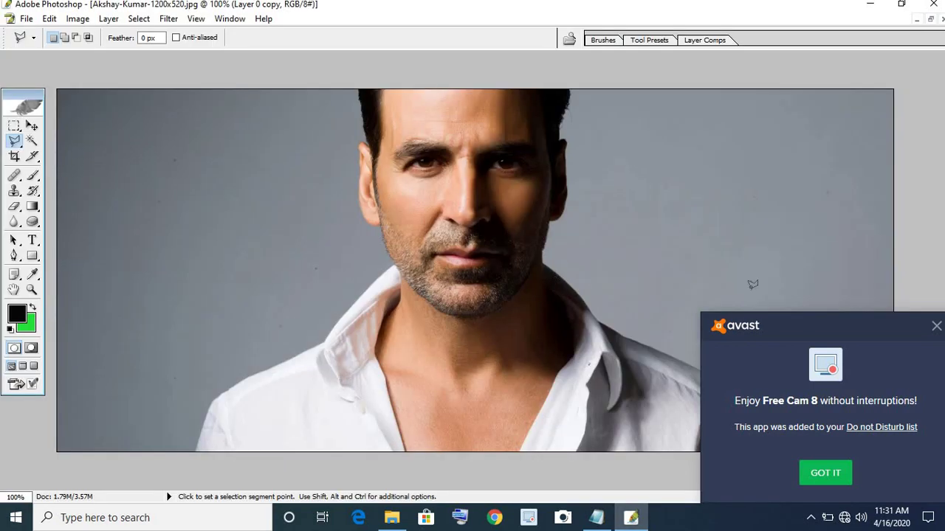
Step: Dismiss the antivirus popup, choose the Polygonal Lasso Tool, and discard a failed first outline
{"action": "left_click", "coordinate": [936, 326]}
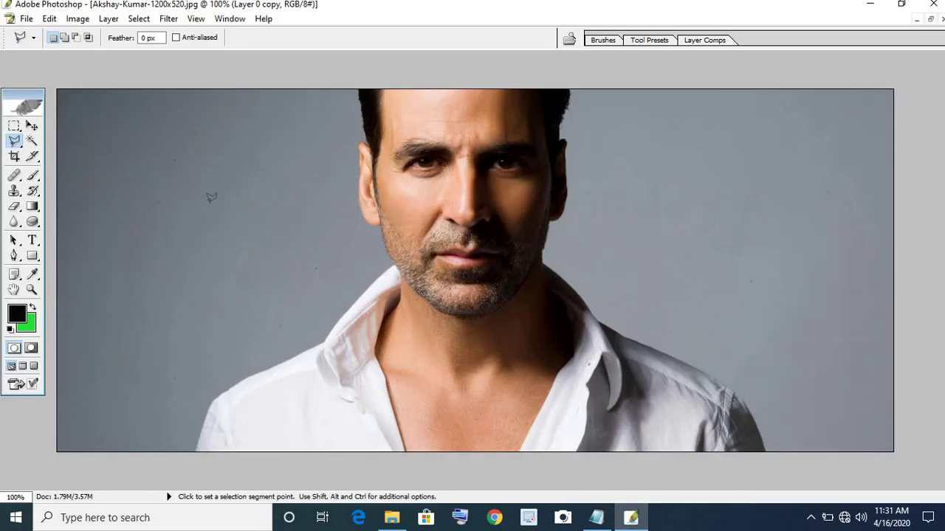
{"action": "left_click_drag", "start_coordinate": [15, 142], "coordinate": [59, 154]}
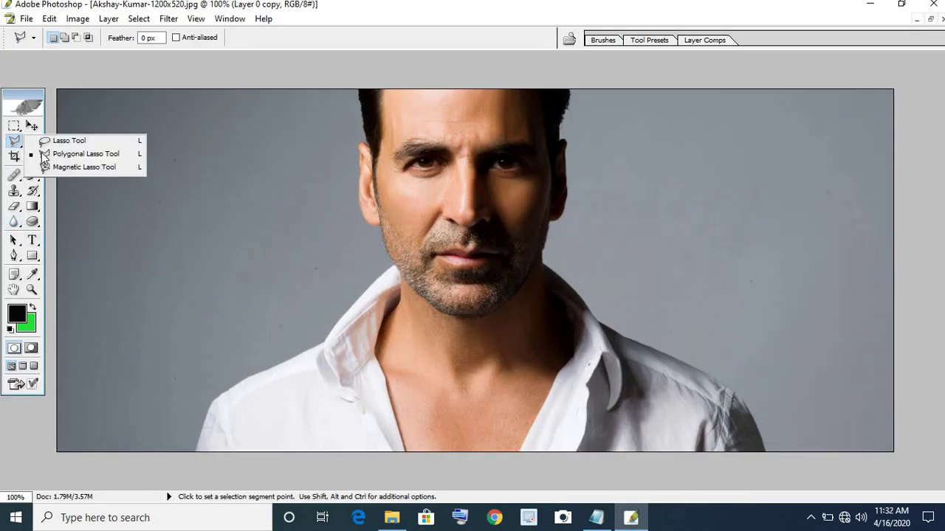
{"action": "left_click", "coordinate": [197, 450]}
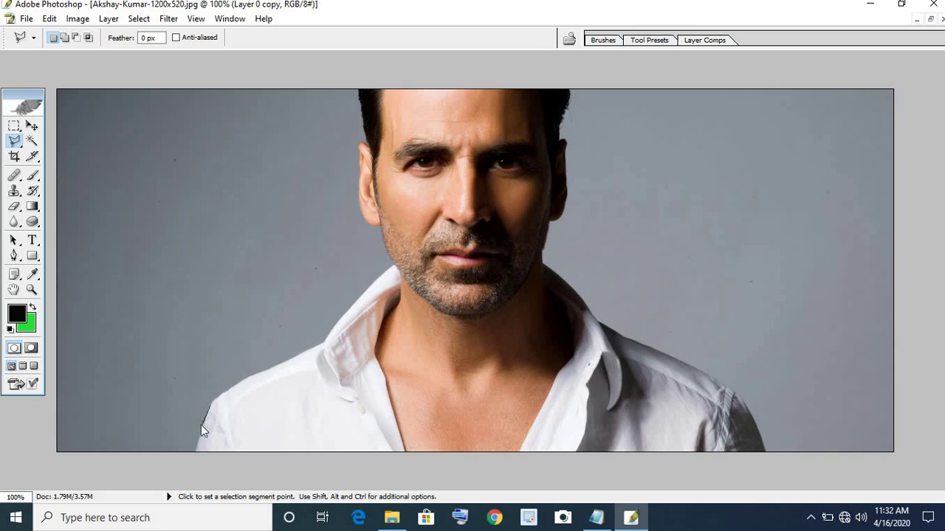
{"action": "double_click", "coordinate": [202, 417]}
{"action": "key", "text": "Return"}
Step: Restart the outline at the bottom edge and trace up the man's left shoulder
{"action": "left_click", "coordinate": [198, 447]}
{"action": "left_click", "coordinate": [209, 404]}
{"action": "left_click", "coordinate": [246, 377]}
{"action": "left_click", "coordinate": [325, 342]}
Step: Add a lasso point where the collar meets the jaw
{"action": "left_click", "coordinate": [395, 262]}
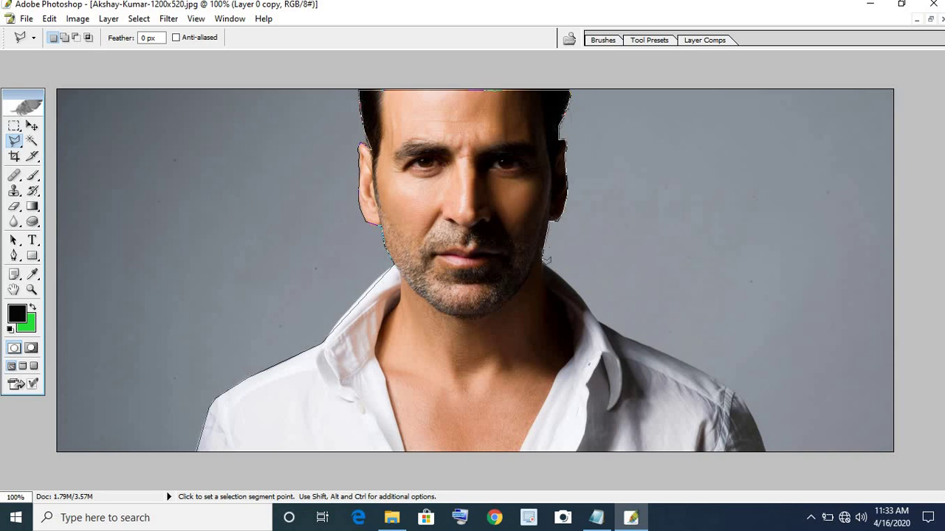
Step: Trace down the right neck and shoulder to the bottom-right edge, then close at the start point
{"action": "left_click", "coordinate": [544, 262]}
{"action": "left_click", "coordinate": [607, 327]}
{"action": "left_click", "coordinate": [728, 389]}
{"action": "left_click", "coordinate": [756, 414]}
{"action": "left_click", "coordinate": [751, 453]}
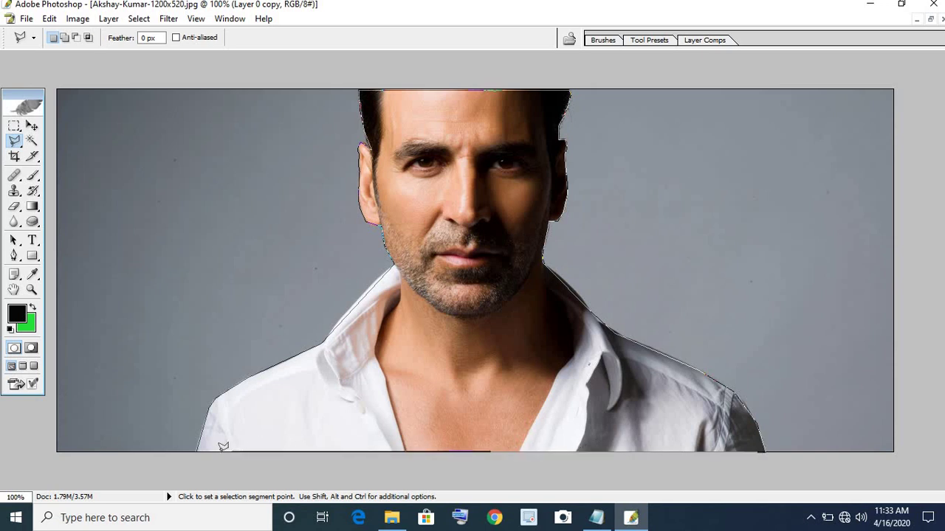
{"action": "left_click", "coordinate": [197, 446]}
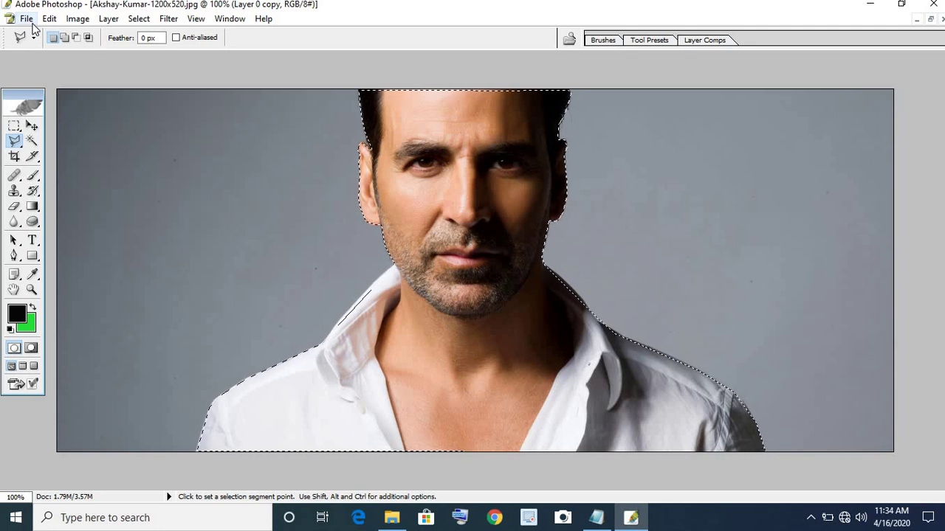
Step: Create a 1010 × 687 px white Untitled-1 document and float the document windows
{"action": "left_click", "coordinate": [27, 18]}
{"action": "left_click", "coordinate": [39, 34]}
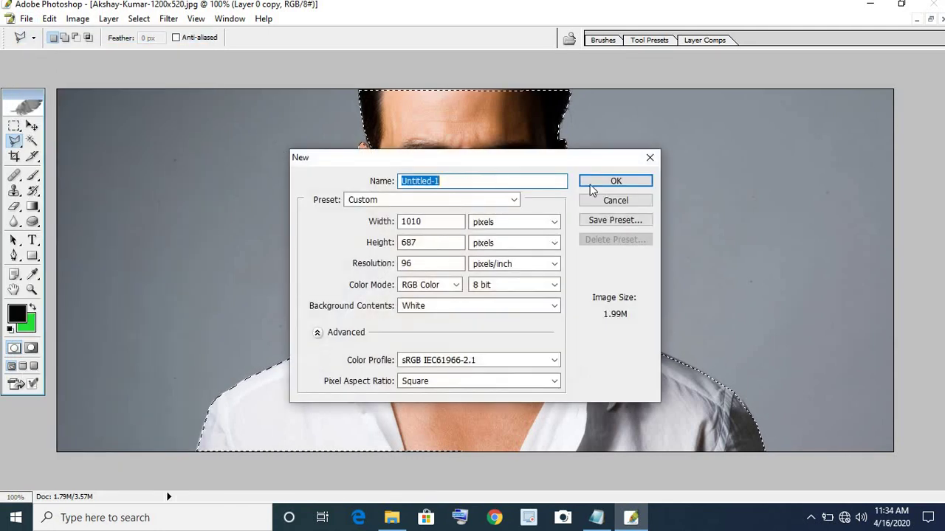
{"action": "left_click", "coordinate": [612, 179]}
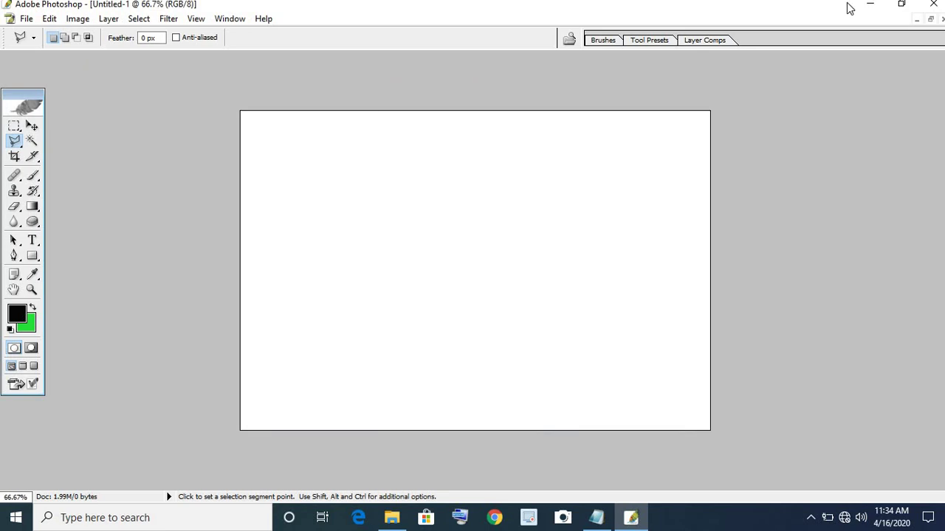
{"action": "left_click", "coordinate": [930, 20]}
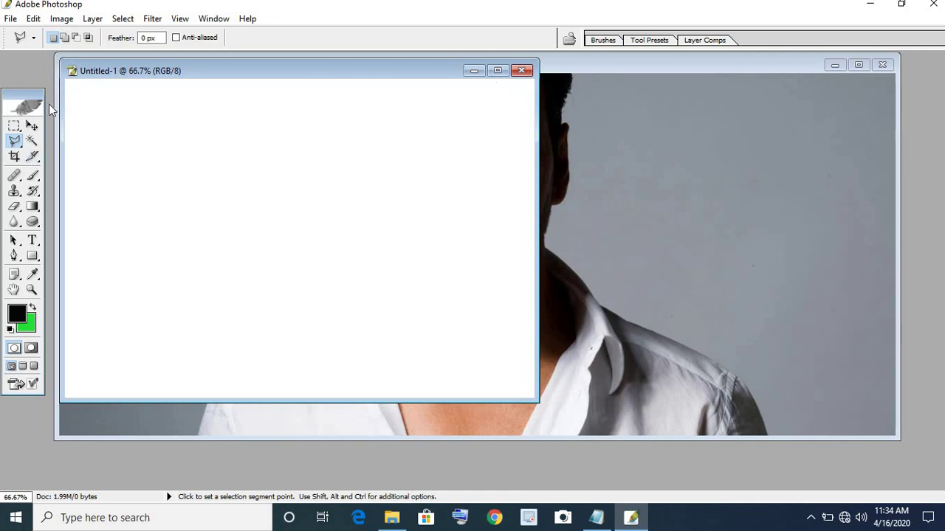
Step: Select the Move Tool and arrange the photo and Untitled-1 windows side by side
{"action": "left_click_drag", "start_coordinate": [289, 71], "coordinate": [609, 66]}
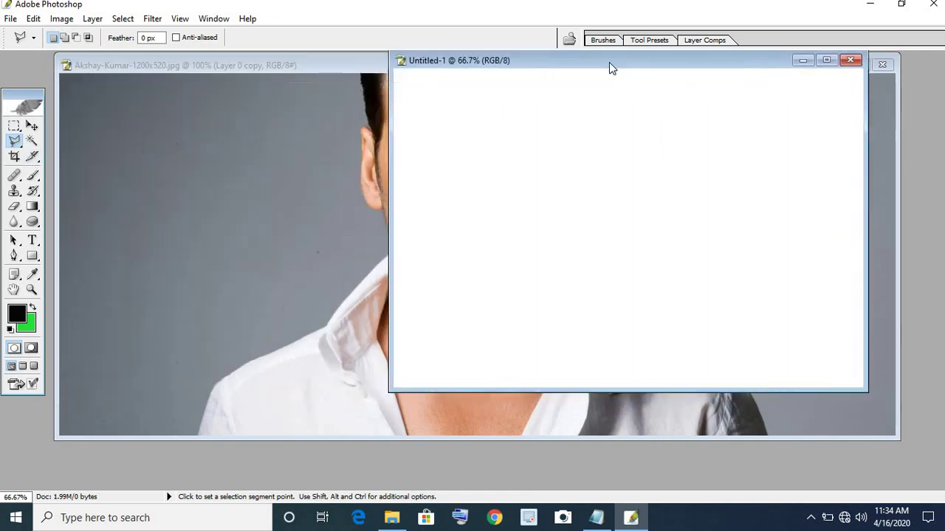
{"action": "left_click", "coordinate": [32, 126]}
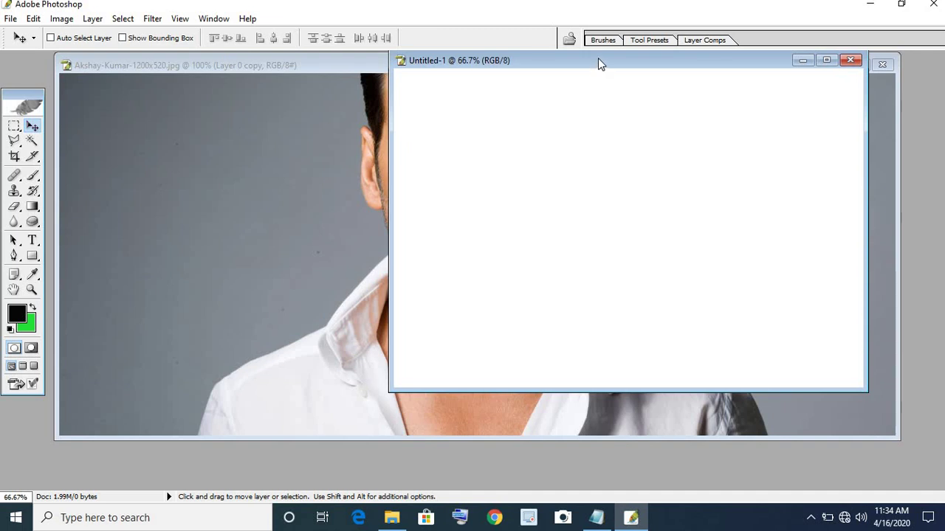
{"action": "left_click_drag", "start_coordinate": [600, 64], "coordinate": [725, 82]}
{"action": "left_click_drag", "start_coordinate": [431, 259], "coordinate": [925, 152]}
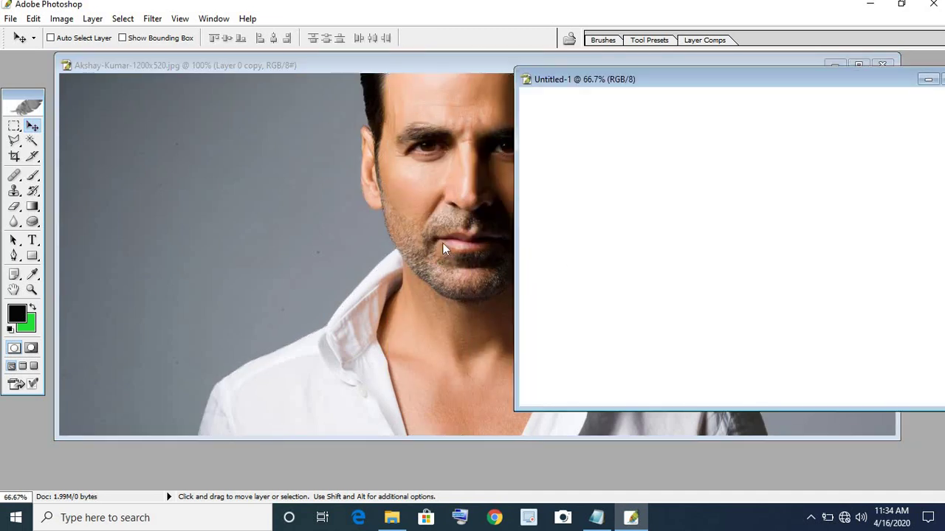
{"action": "left_click", "coordinate": [654, 235]}
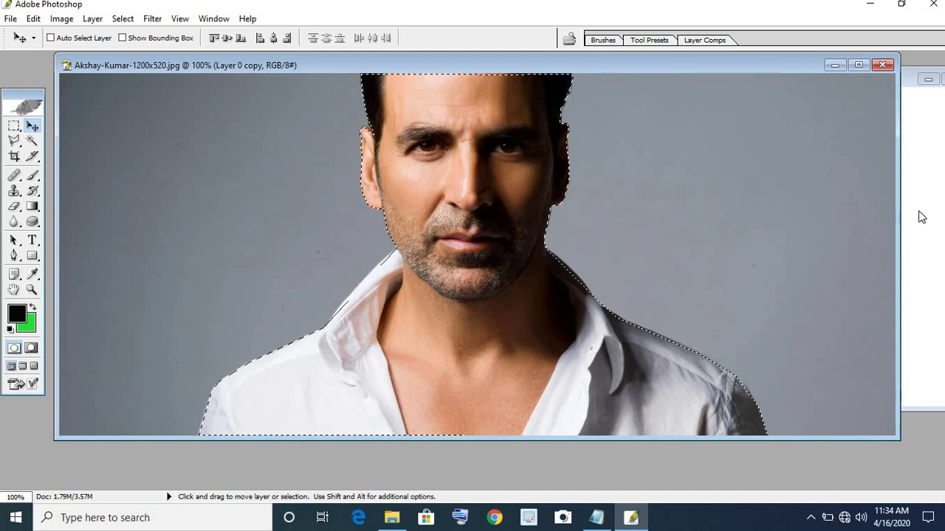
Step: Drag the selected man into Untitled-1 as Layer 1, maximize it, and move him up to the top
{"action": "mouse_move", "coordinate": [612, 185]}
{"action": "left_mouse_down"}
{"action": "mouse_move", "coordinate": [932, 181]}
{"action": "mouse_move", "coordinate": [858, 200]}
{"action": "left_mouse_up"}
{"action": "left_click_drag", "start_coordinate": [720, 83], "coordinate": [332, 79]}
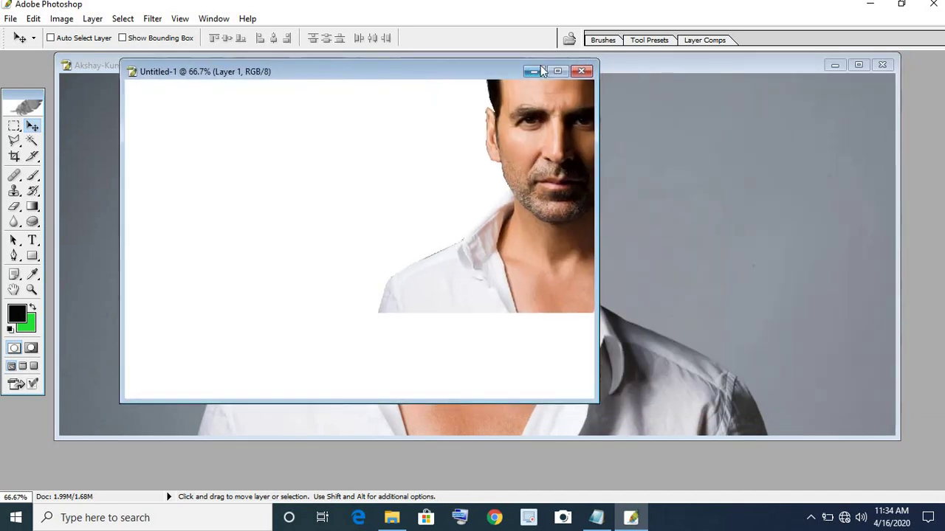
{"action": "left_click", "coordinate": [556, 71]}
{"action": "left_click_drag", "start_coordinate": [449, 295], "coordinate": [446, 228]}
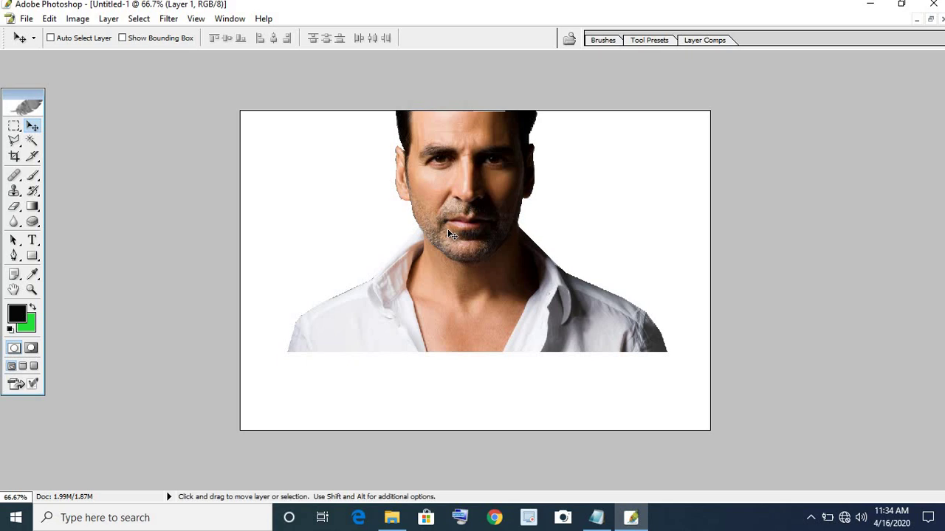
Step: Free-transform Layer 1 to 127.1% width and 132.4% height to fill the canvas, then go full screen
{"action": "key", "text": "ctrl+t"}
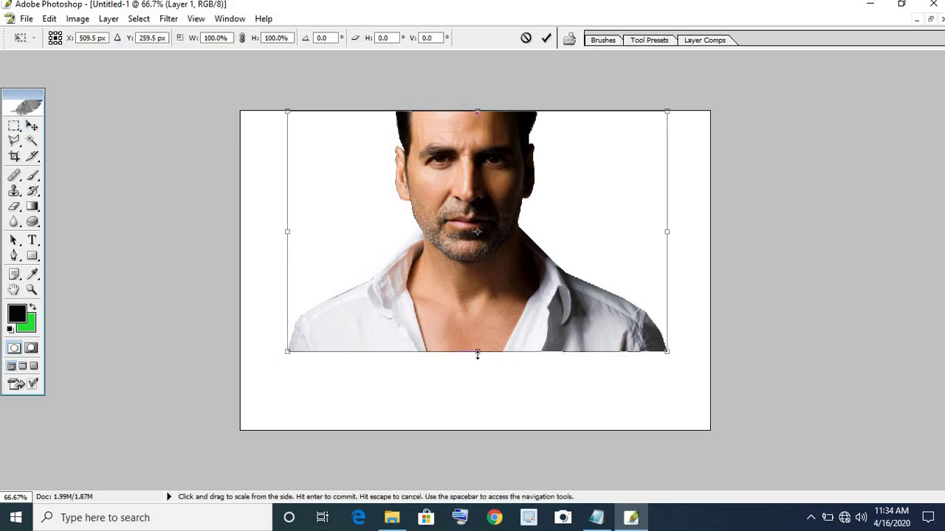
{"action": "left_click_drag", "start_coordinate": [477, 353], "coordinate": [478, 430]}
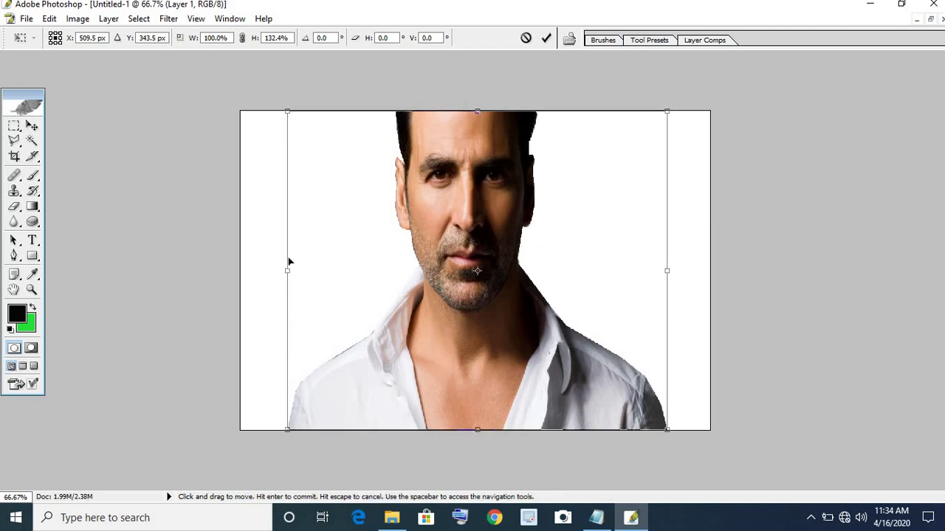
{"action": "left_click_drag", "start_coordinate": [287, 270], "coordinate": [233, 271]}
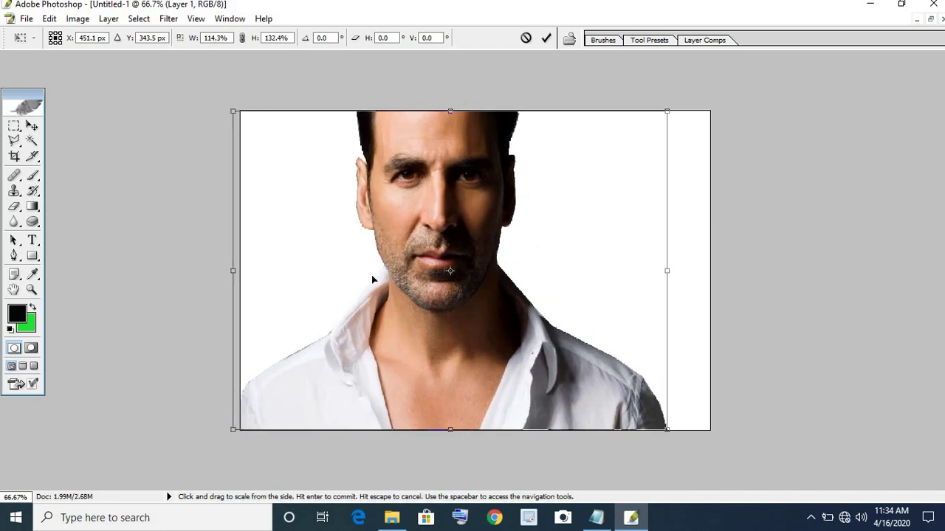
{"action": "left_click_drag", "start_coordinate": [671, 271], "coordinate": [718, 271]}
{"action": "key", "text": "Return"}
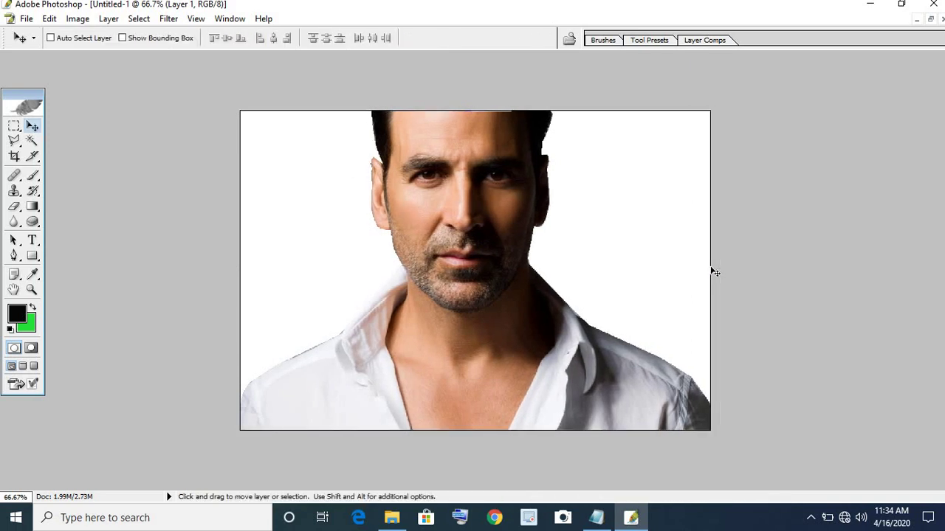
{"action": "key", "text": "f"}
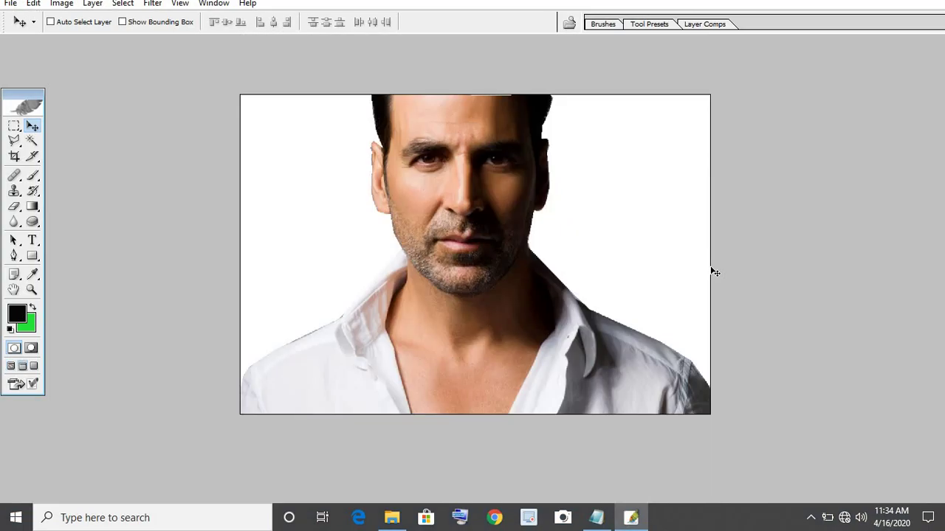